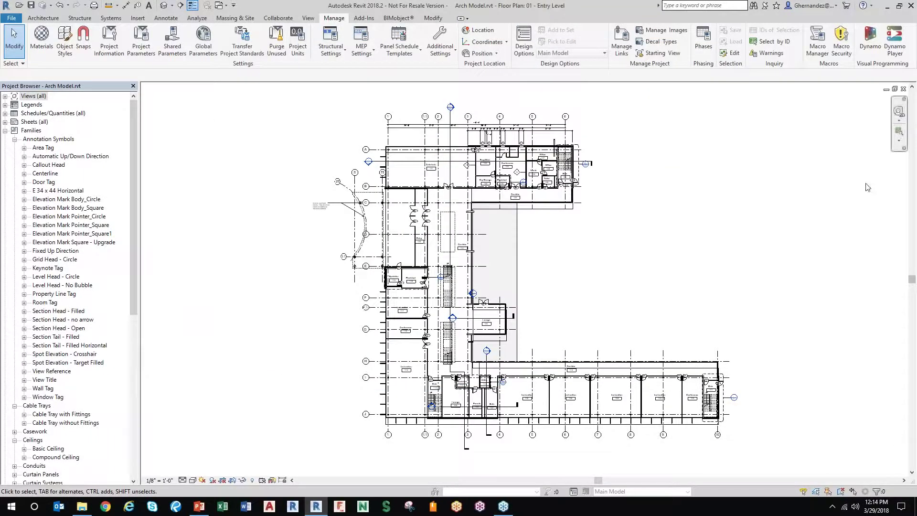
Step: Close the Arch Model project without saving changes and bring up the dialog for opening a project
click(903, 89)
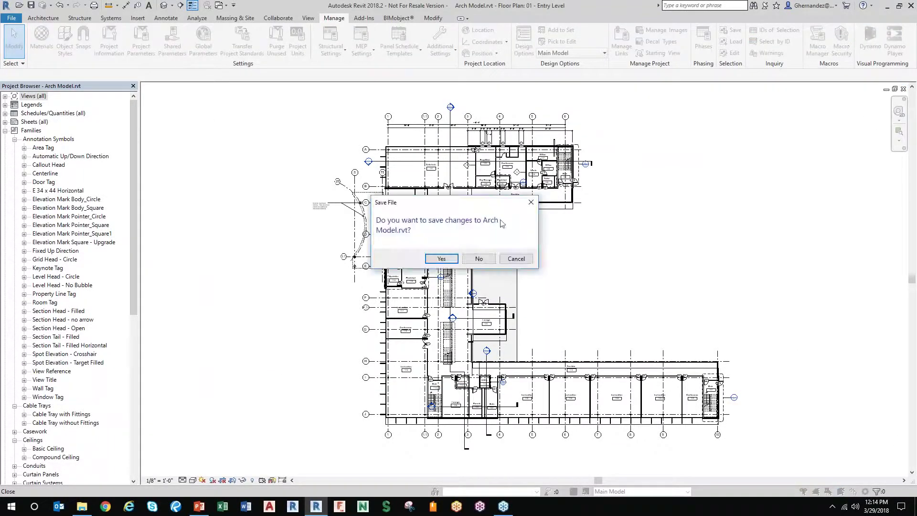
click(478, 259)
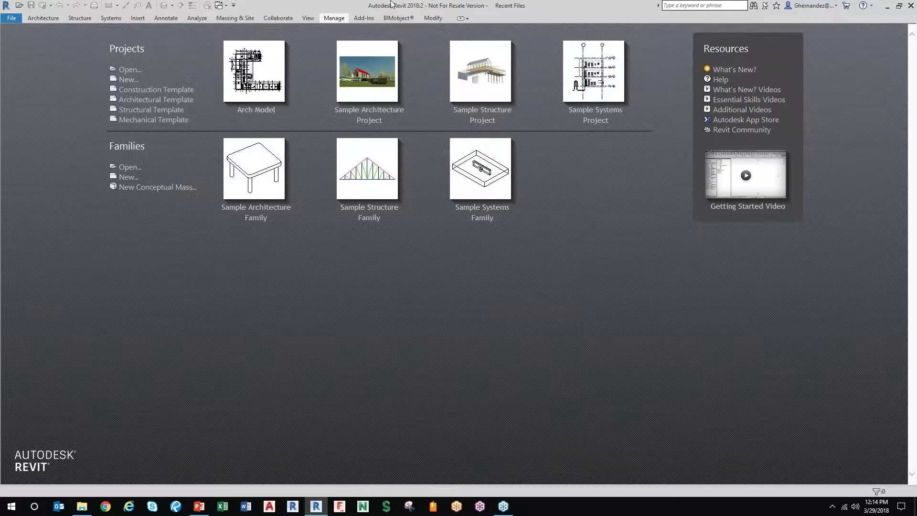
click(129, 70)
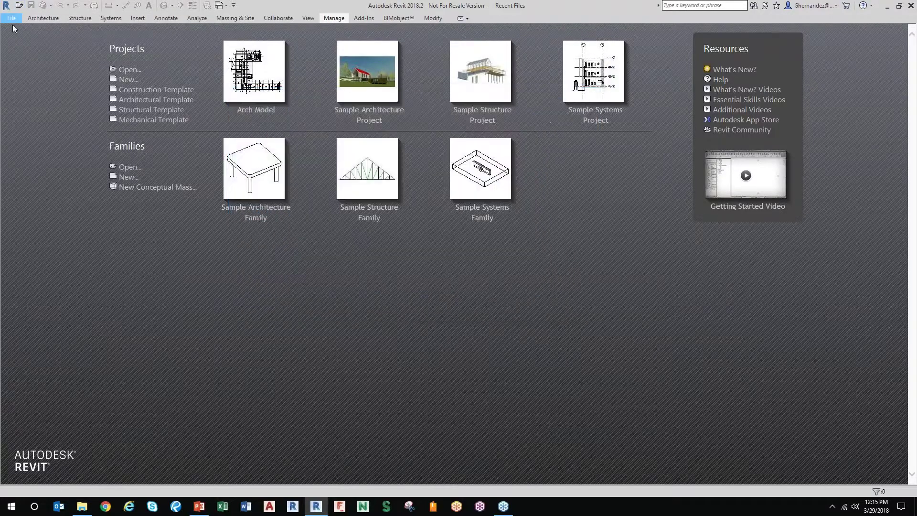
click(12, 18)
mouse_move(64, 81)
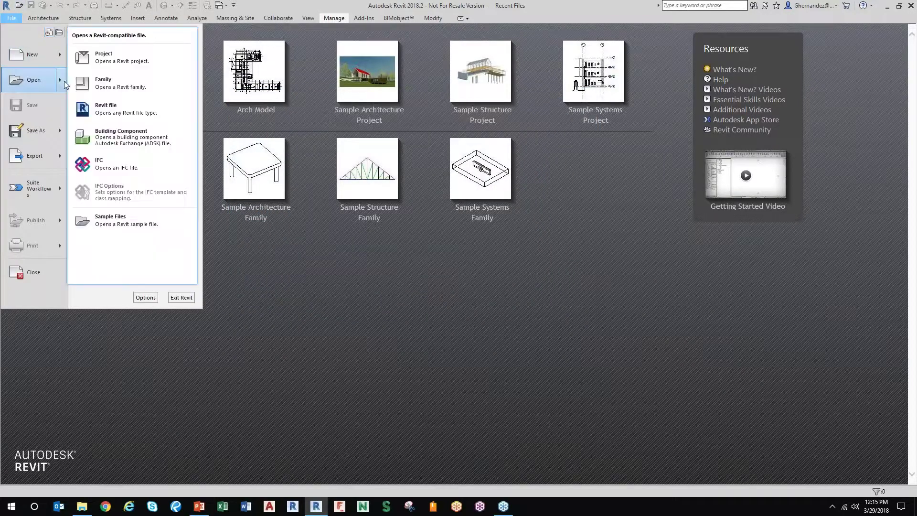
click(109, 59)
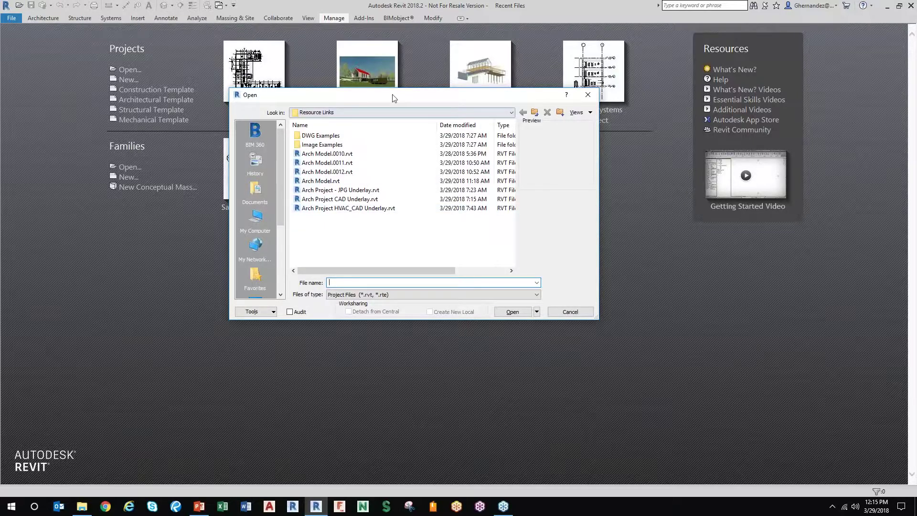
drag(387, 100, 392, 142)
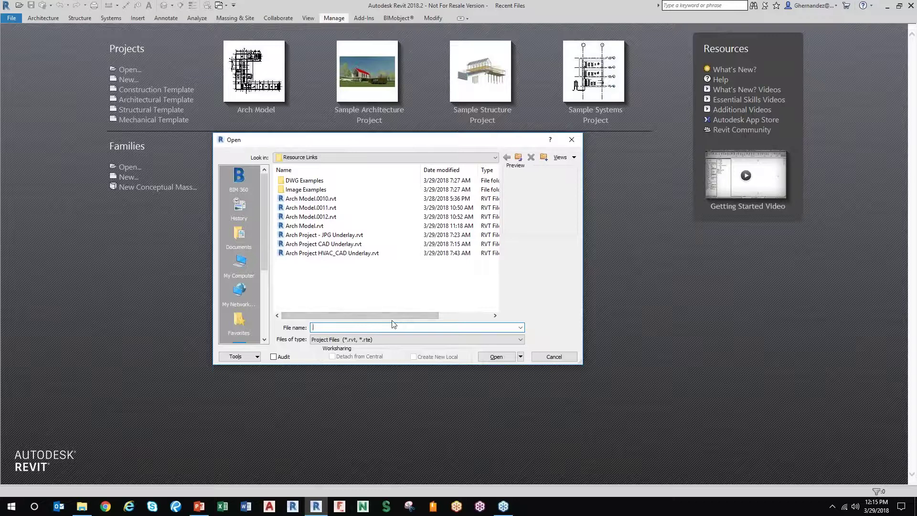
Step: Open Arch Project - JPG Underlay.rvt from the Resource Links folder with Audit enabled, accepting the audit warning
click(274, 357)
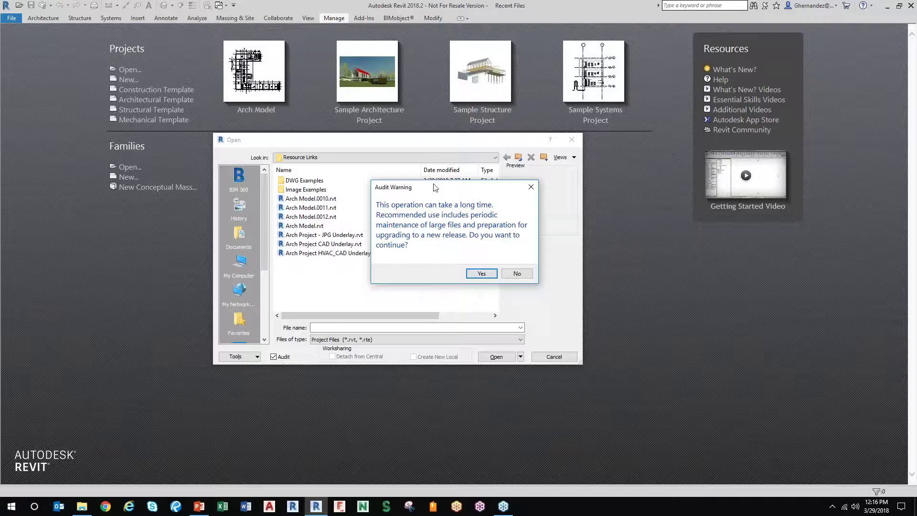
drag(432, 186, 374, 169)
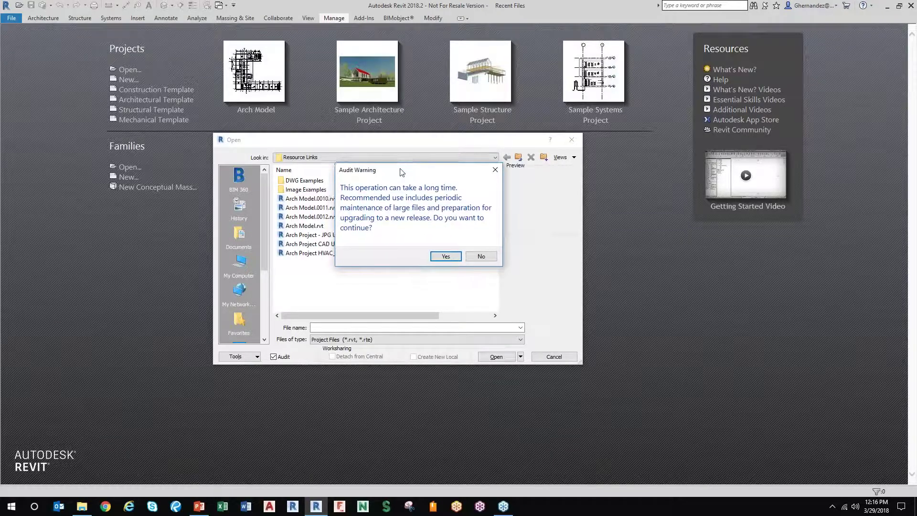
click(445, 257)
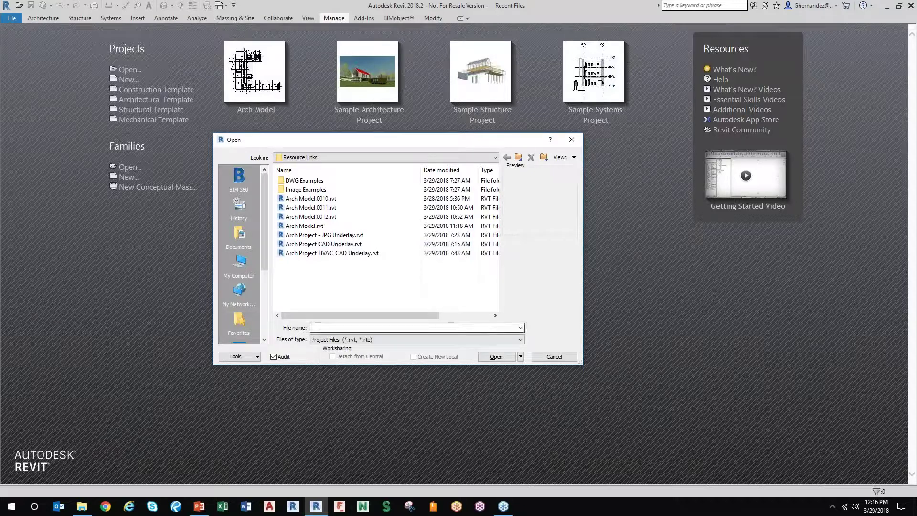
click(329, 227)
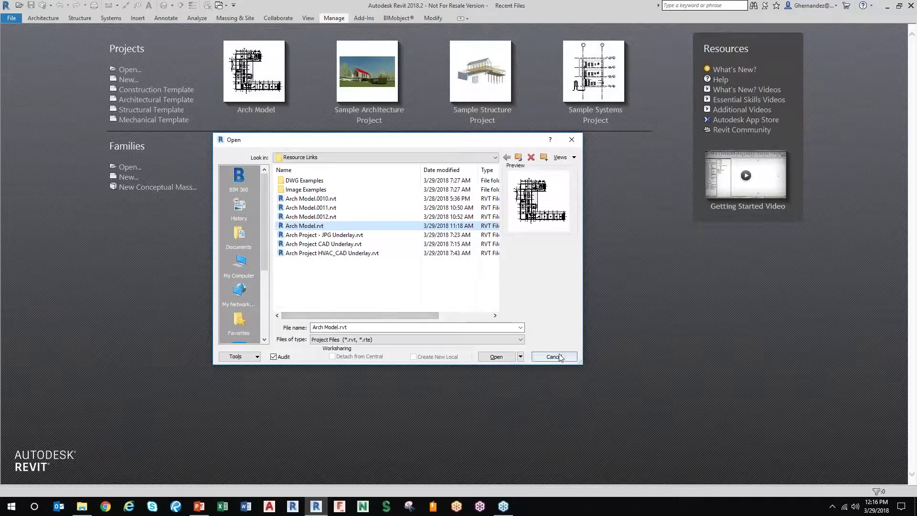
click(330, 235)
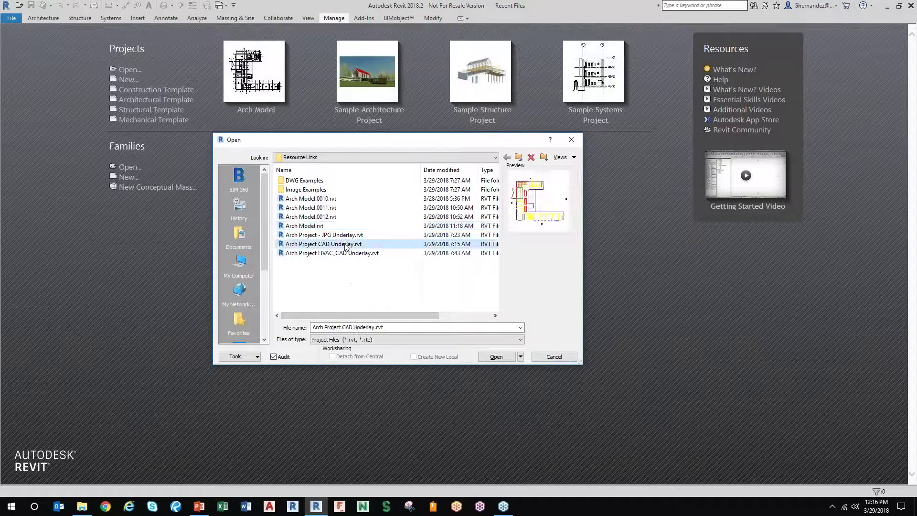
click(507, 360)
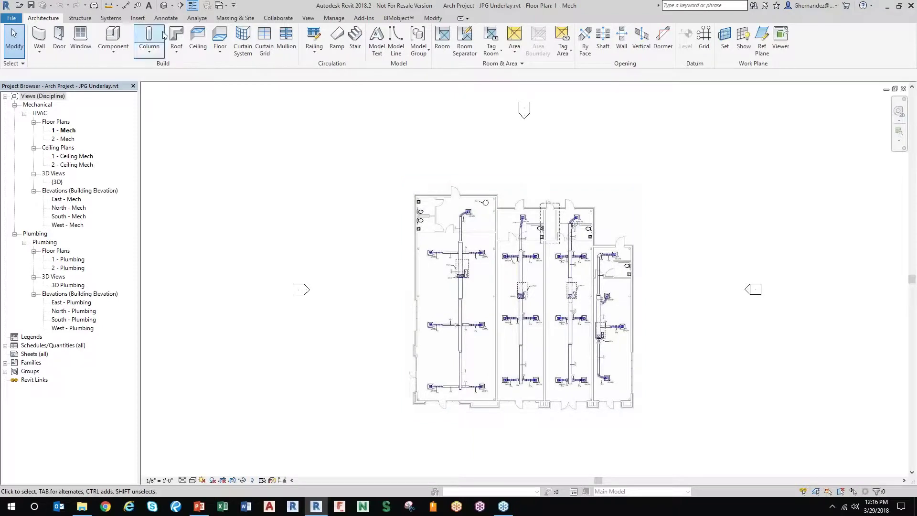
Step: View the project in the default 3D view, fitted to the window
click(163, 5)
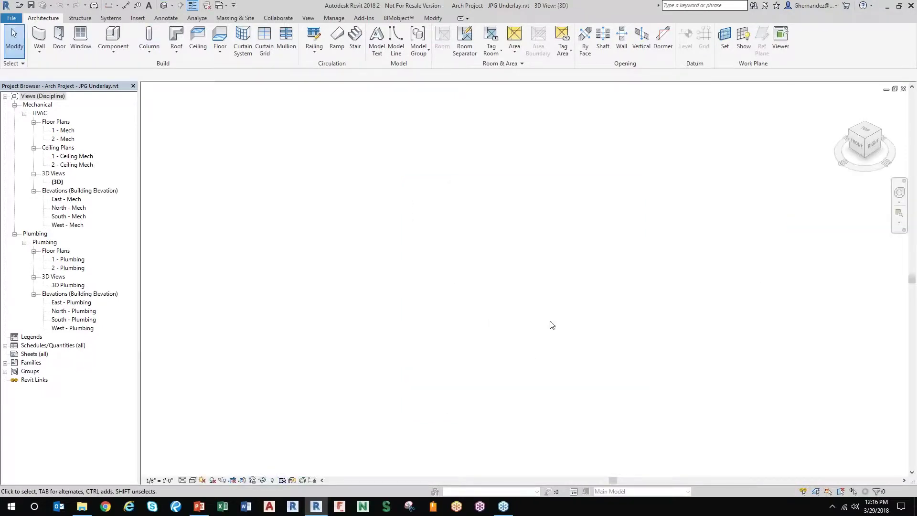
right_click(477, 266)
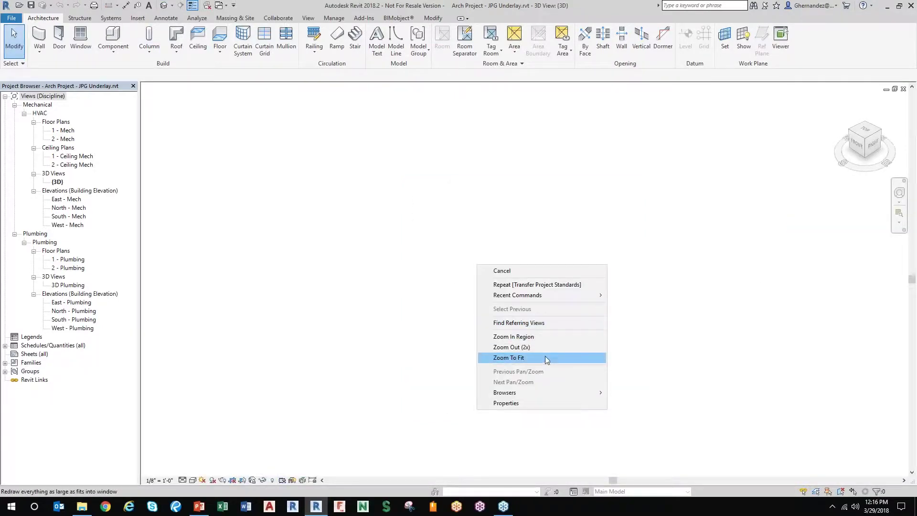
click(545, 356)
Step: Return to the 1 - Mech floor plan and examine the raster image underlay's duct layout up close
double_click(67, 131)
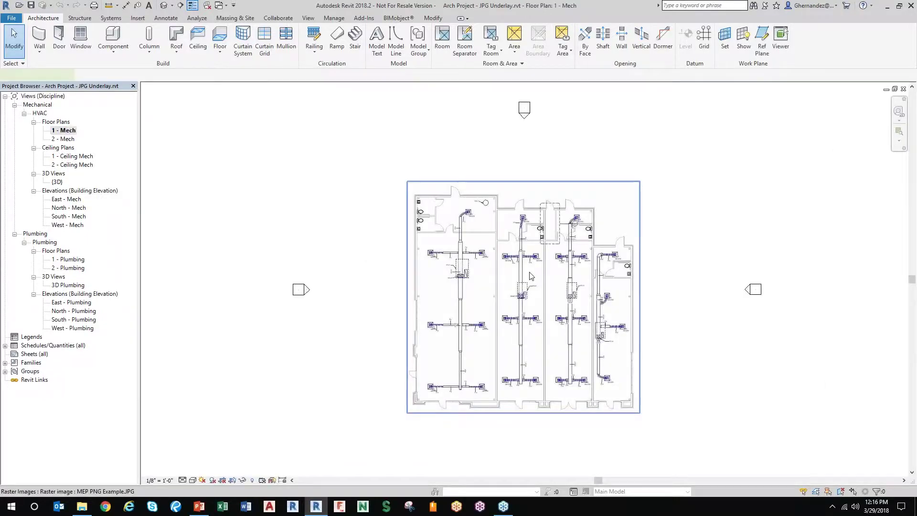
click(543, 306)
scroll(524, 312, up, 3)
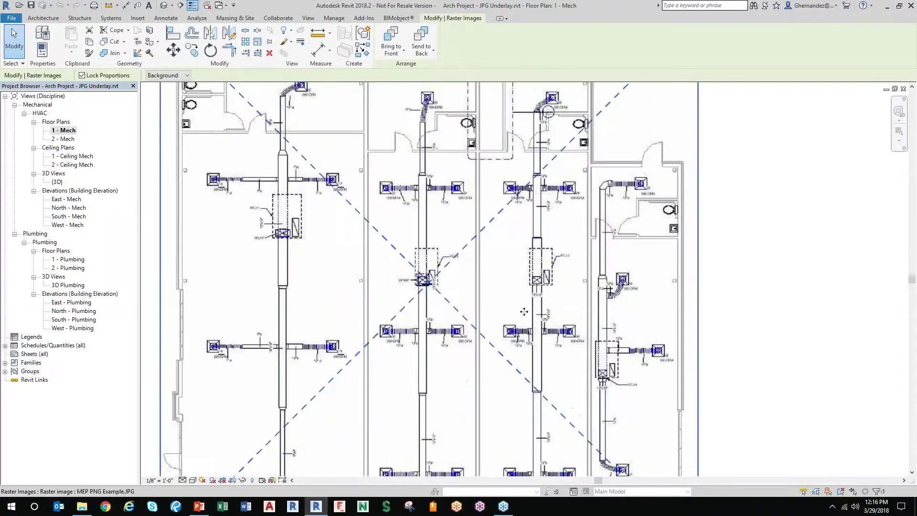
scroll(516, 305, down, 3)
scroll(516, 306, up, 5)
scroll(456, 231, down, 3)
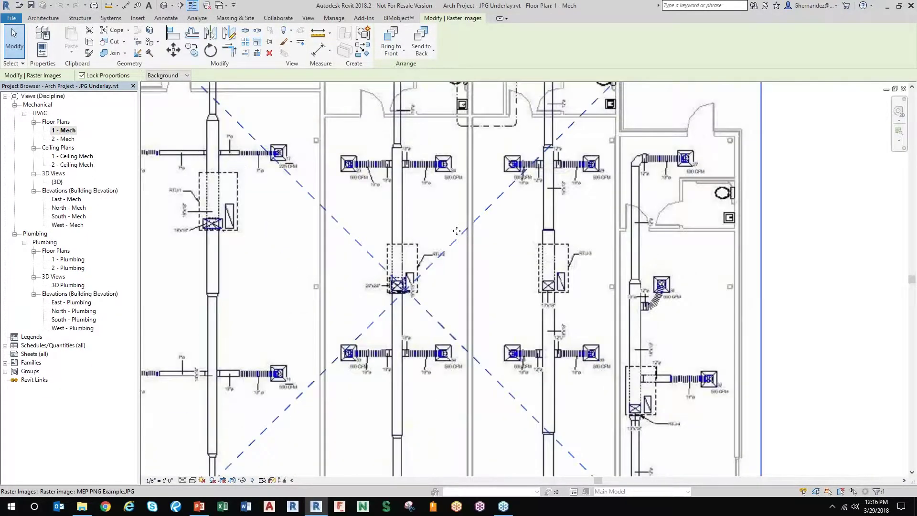
scroll(456, 231, up, 3)
key(Escape)
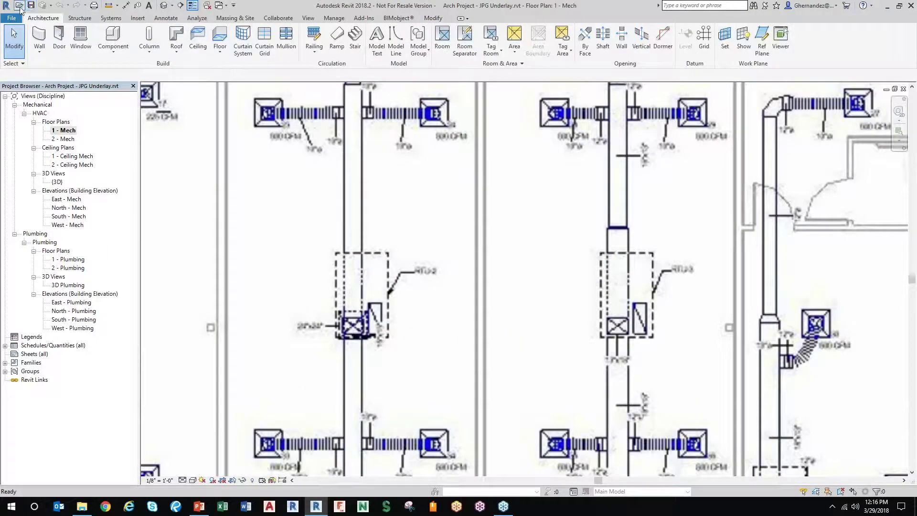
Step: Open Arch Project CAD Underlay.rvt, ignoring the unresolved references
click(19, 5)
double_click(335, 244)
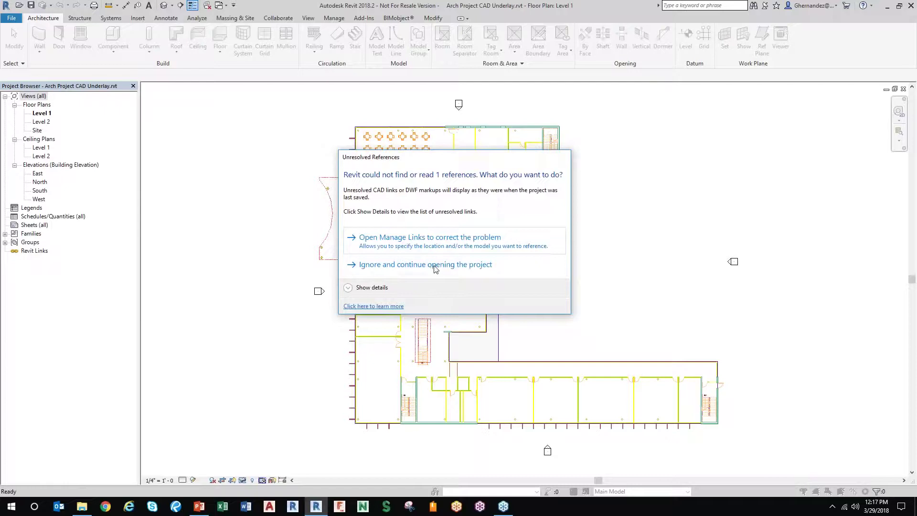
click(436, 265)
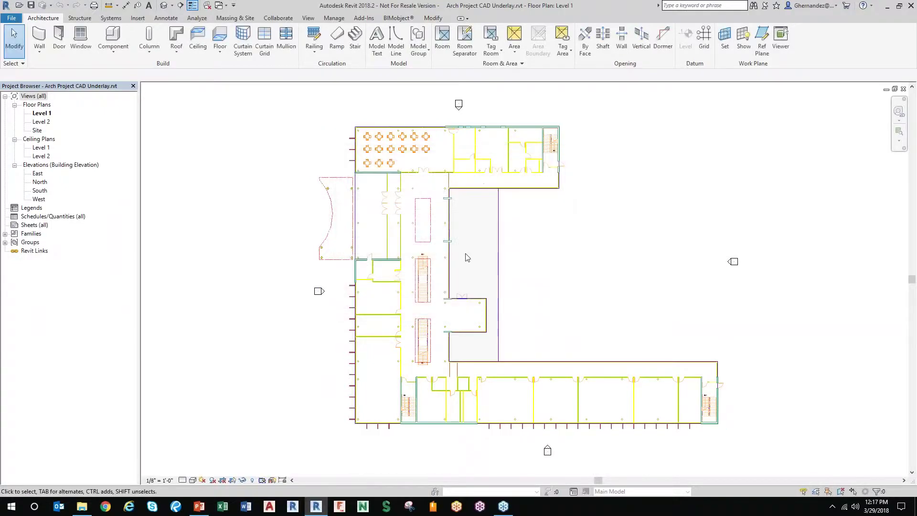
Step: Inspect the 01 - Entry Level.dwg underlay in 3D and in the North elevation, and return to the Level 1 floor plan
click(404, 181)
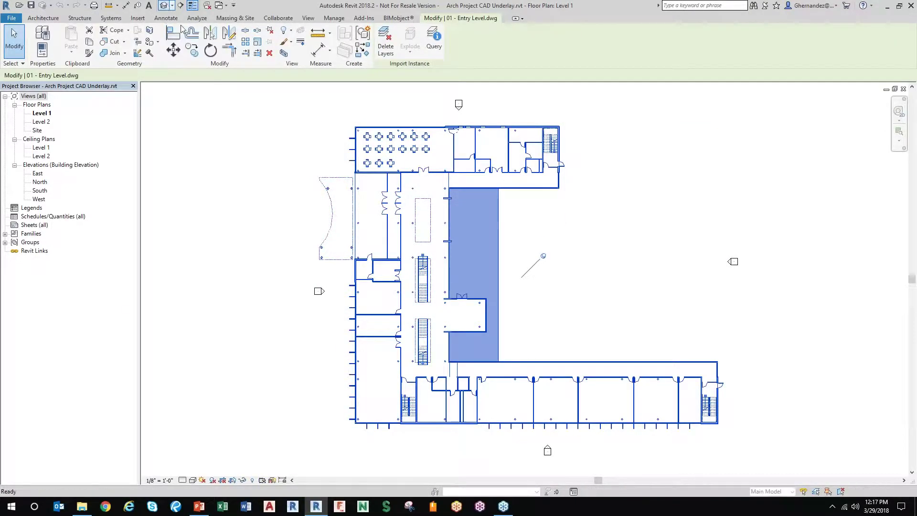
shift+middle_drag(578, 337, 549, 268)
double_click(36, 191)
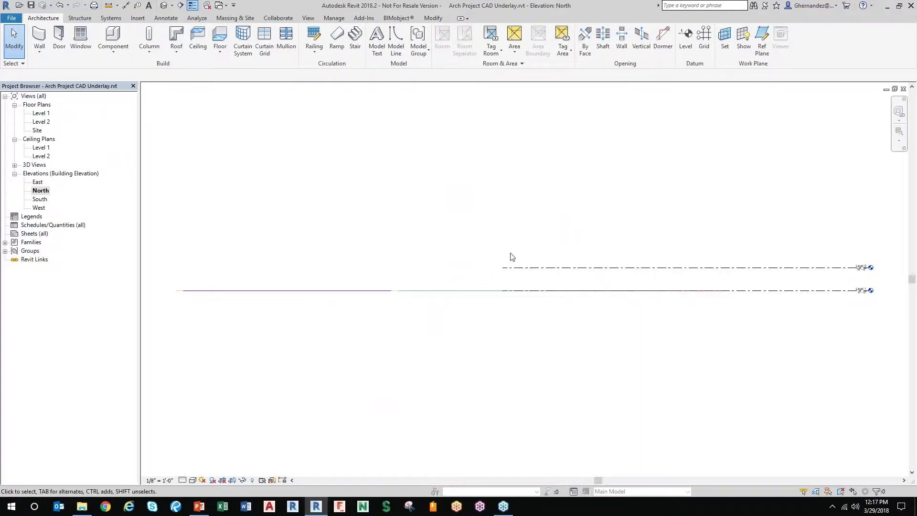
double_click(40, 113)
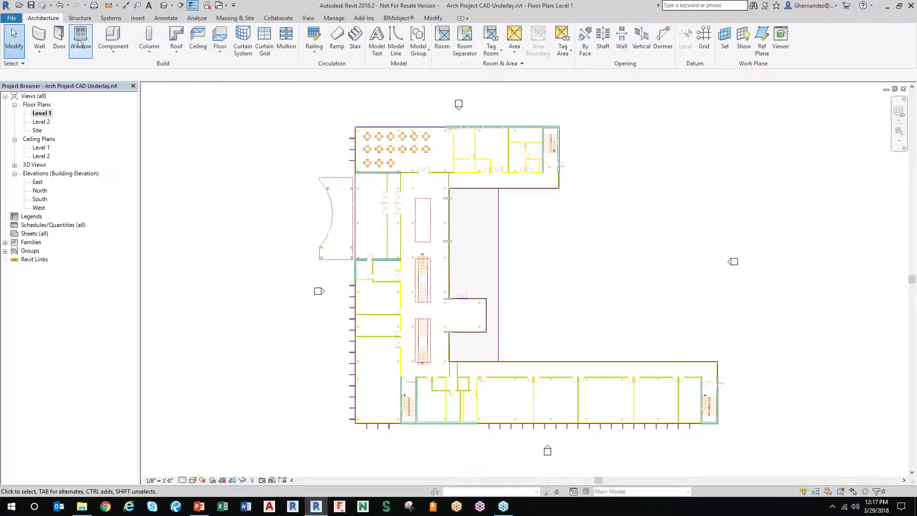
Step: Open Arch Project HVAC_CAD Underlay.rvt from the Resource Links folder
click(19, 6)
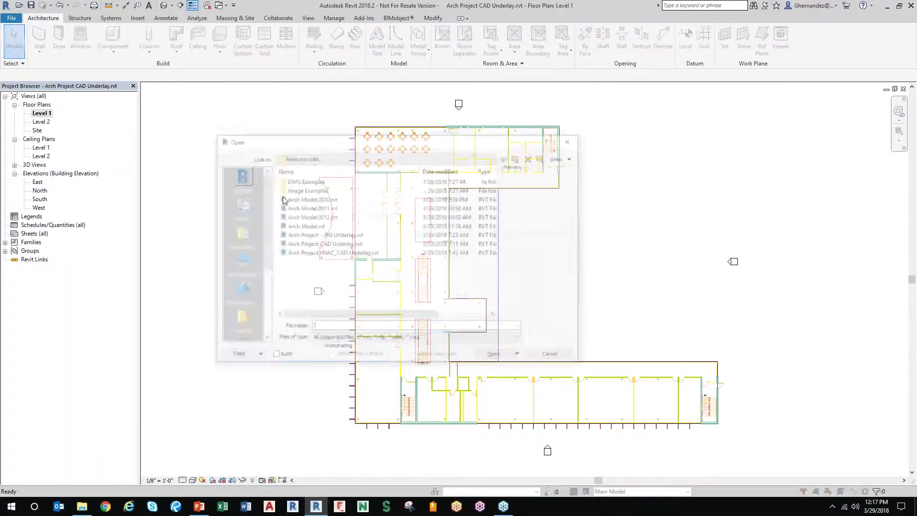
click(308, 253)
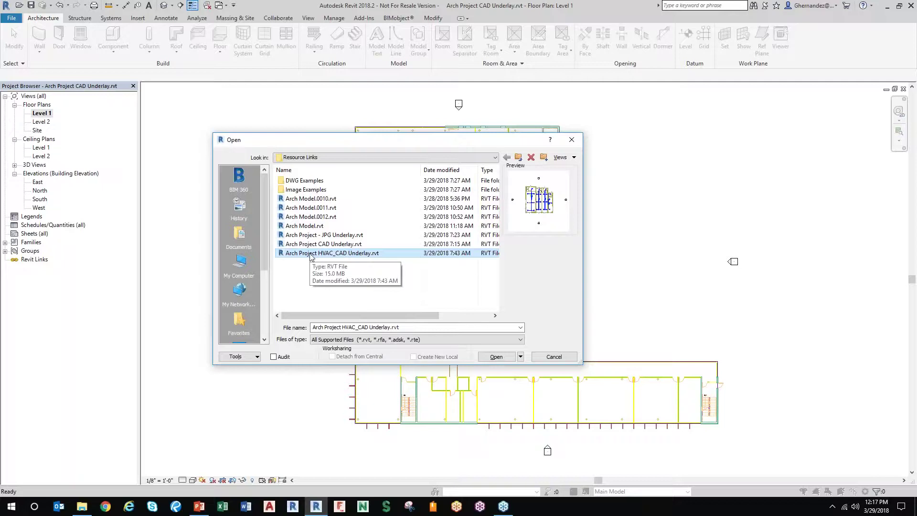
click(494, 359)
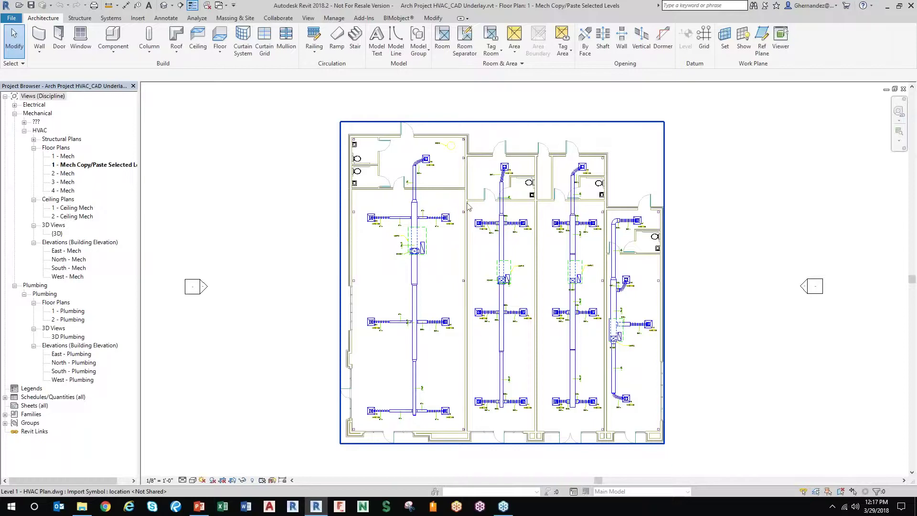
Step: Examine the ductwork in the HVAC floor plan and select the Level 1 - HVAC Plan.dwg underlay
scroll(619, 267, up, 4)
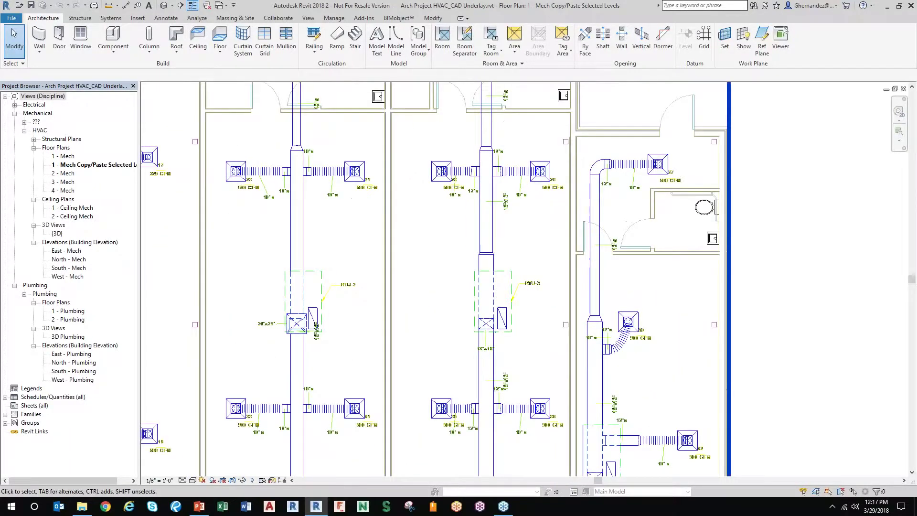
click(111, 17)
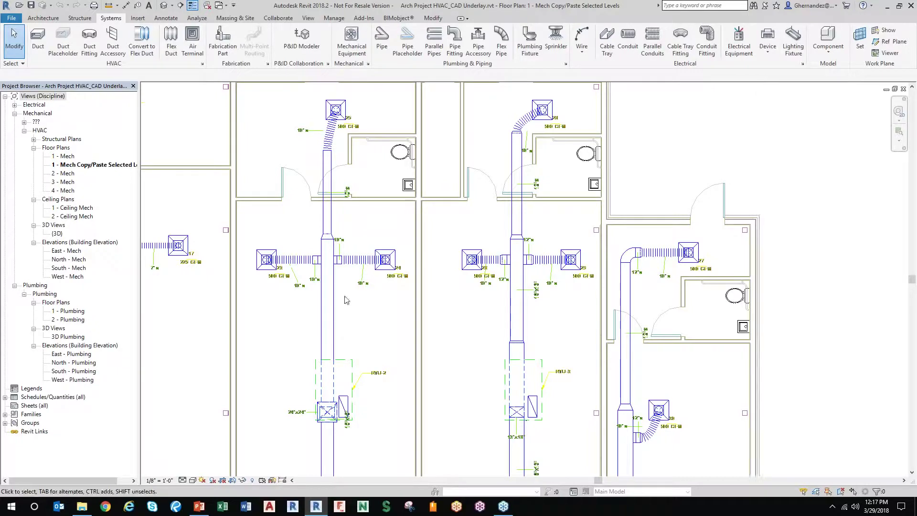
scroll(370, 319, down, 3)
scroll(370, 319, down, 3)
click(481, 253)
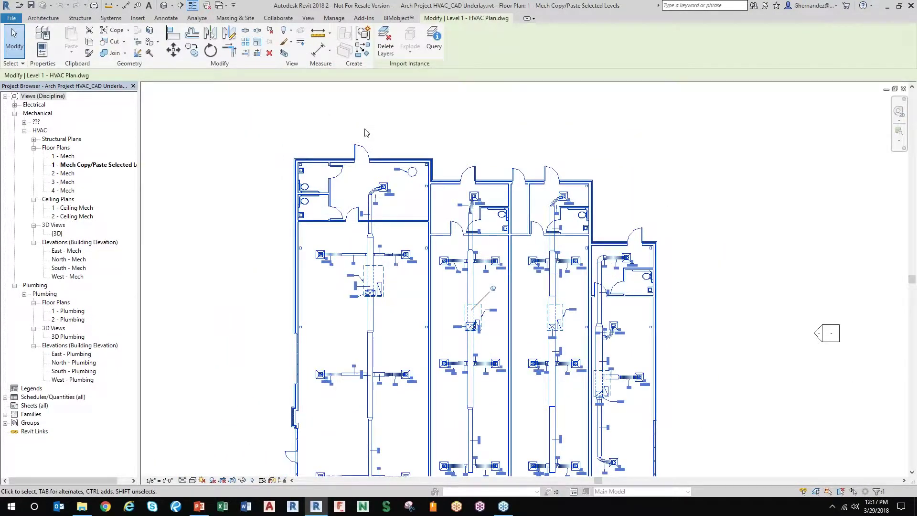
Step: Show the commands for linking and importing files, clear the selection and look over the HVAC underlay
click(138, 18)
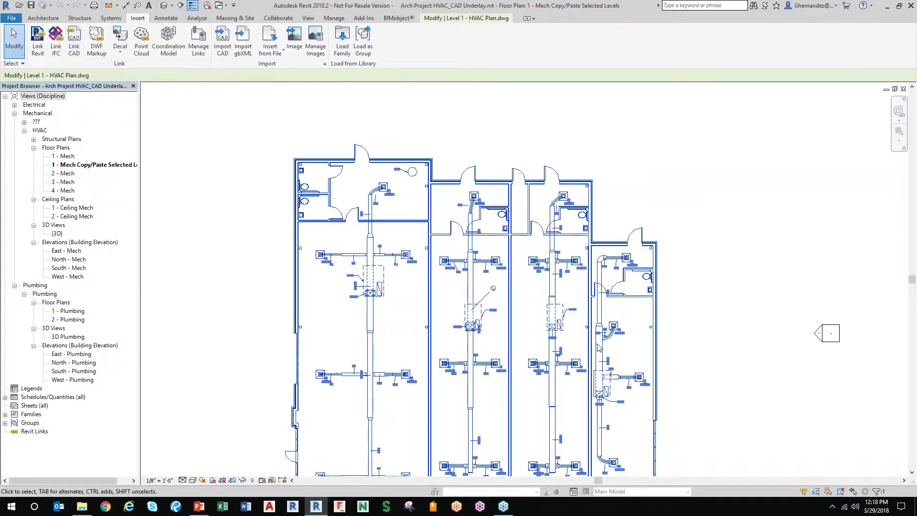
scroll(411, 306, down, 2)
middle_drag(412, 349, 412, 289)
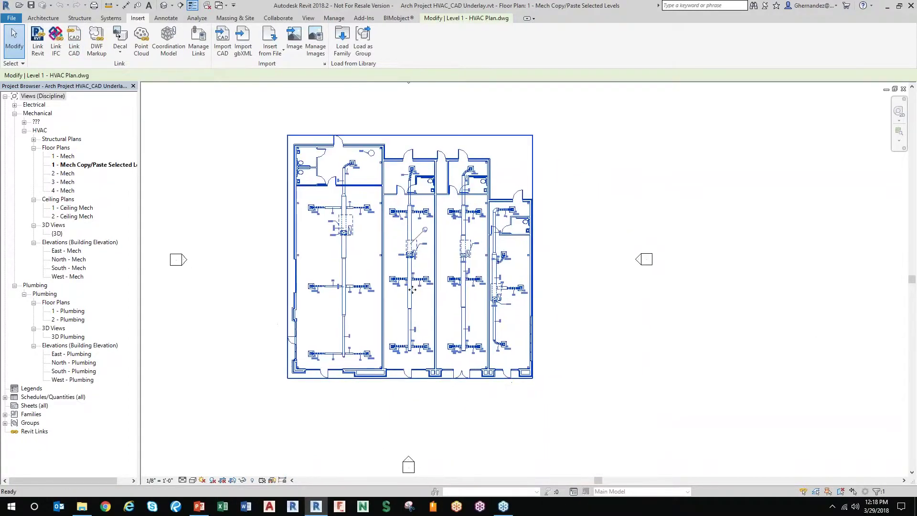
click(536, 222)
scroll(536, 222, up, 3)
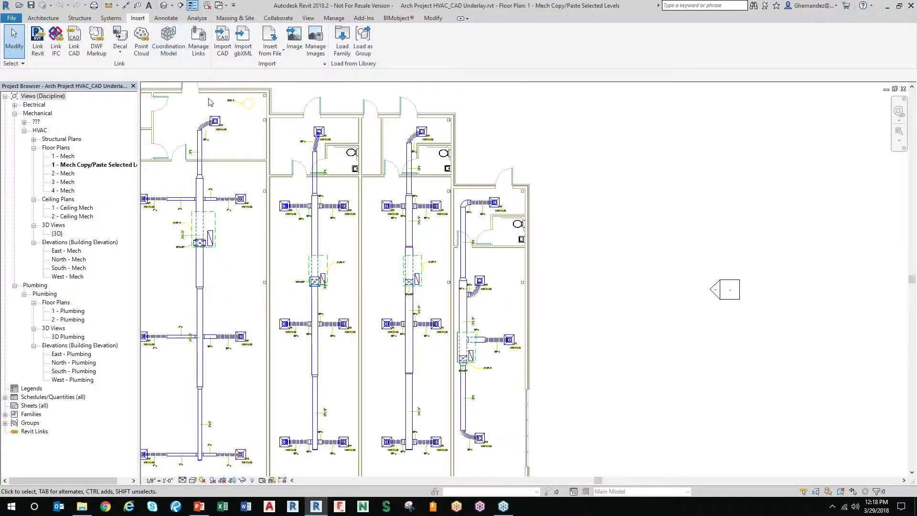
scroll(549, 305, down, 3)
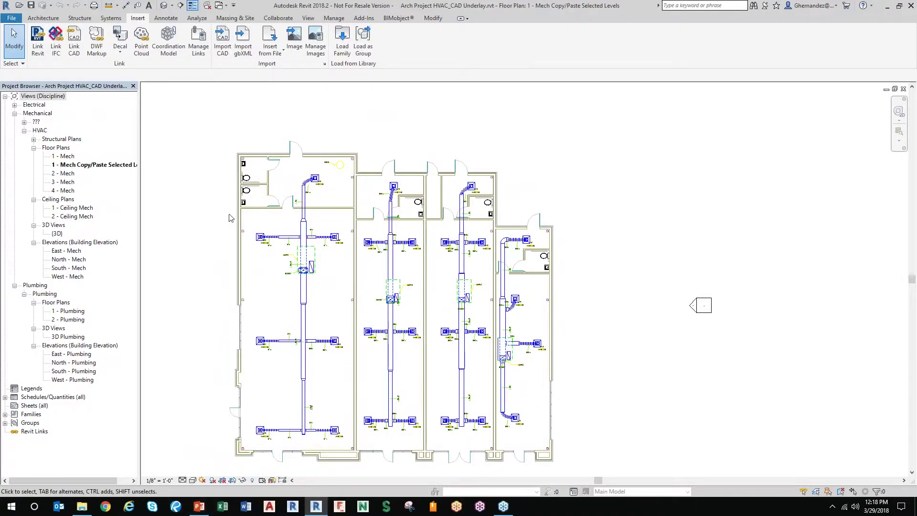
Step: Fit the entire HVAC floor plan with its surrounding elevation markers in the view
click(203, 509)
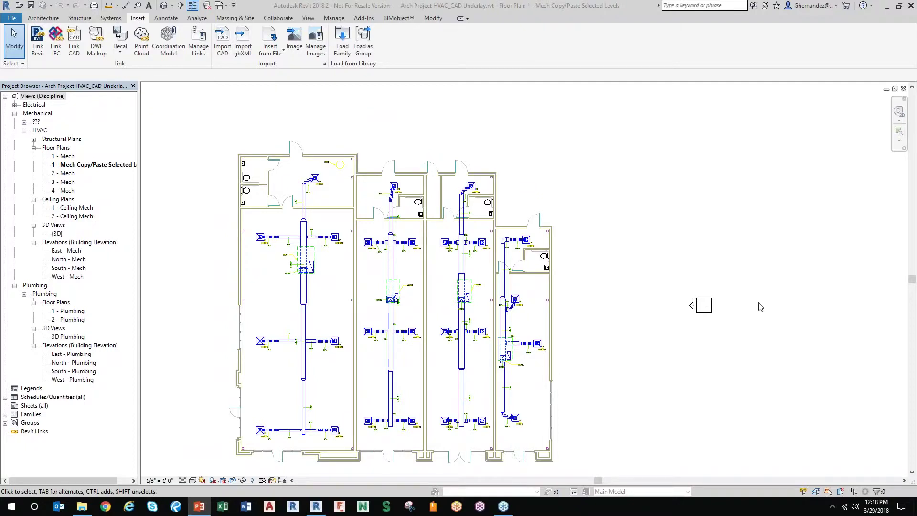
right_click(557, 179)
click(587, 268)
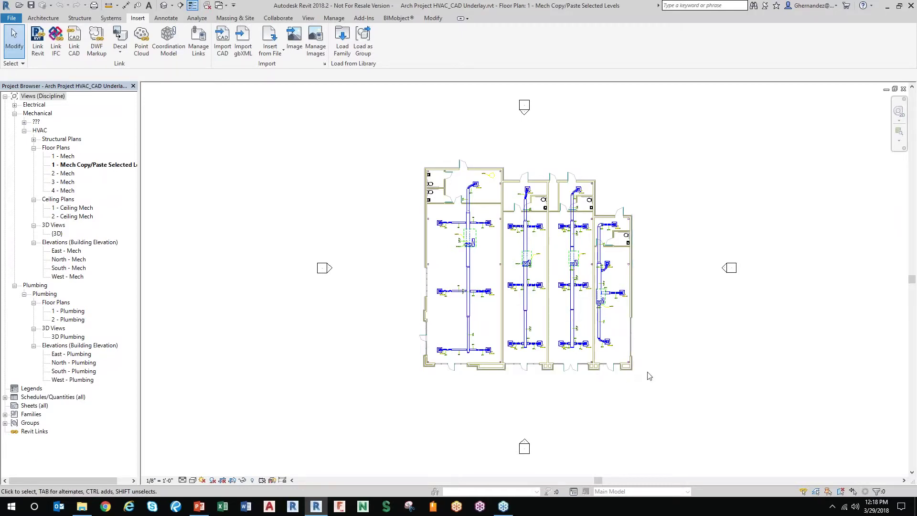
middle_drag(769, 396, 700, 383)
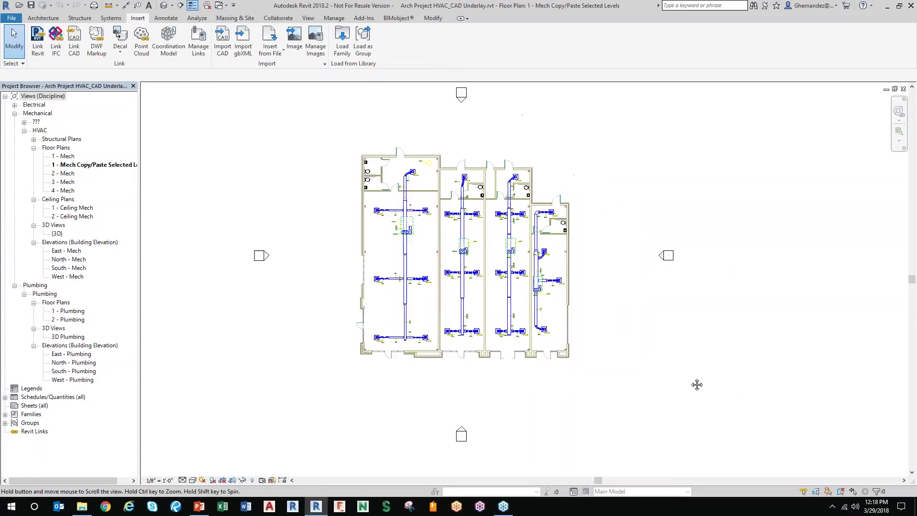